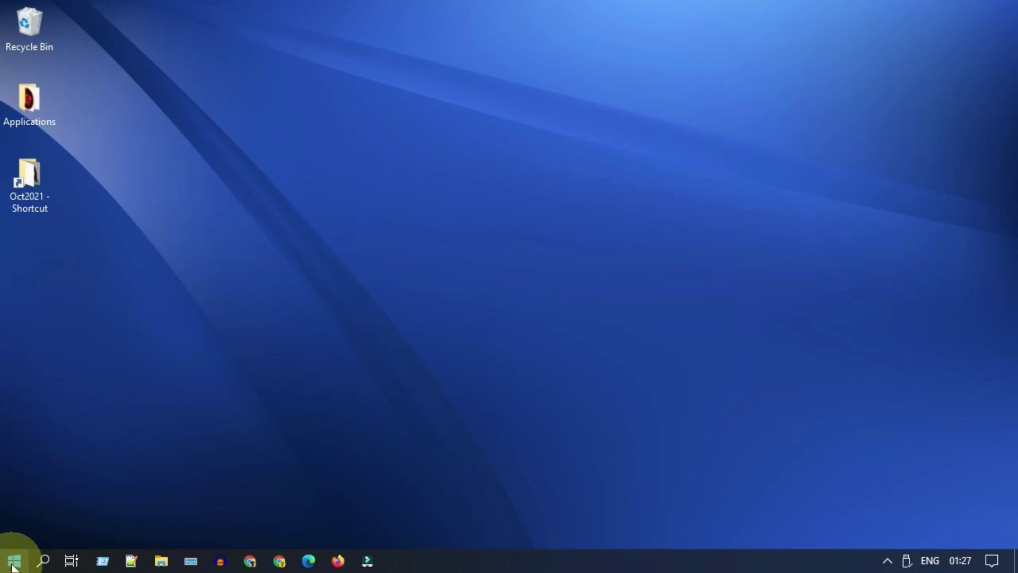
Run the command msdt.exe -id PrinterDiagnostic in Windows PowerShell with administrator rights.
right_click(13, 563)
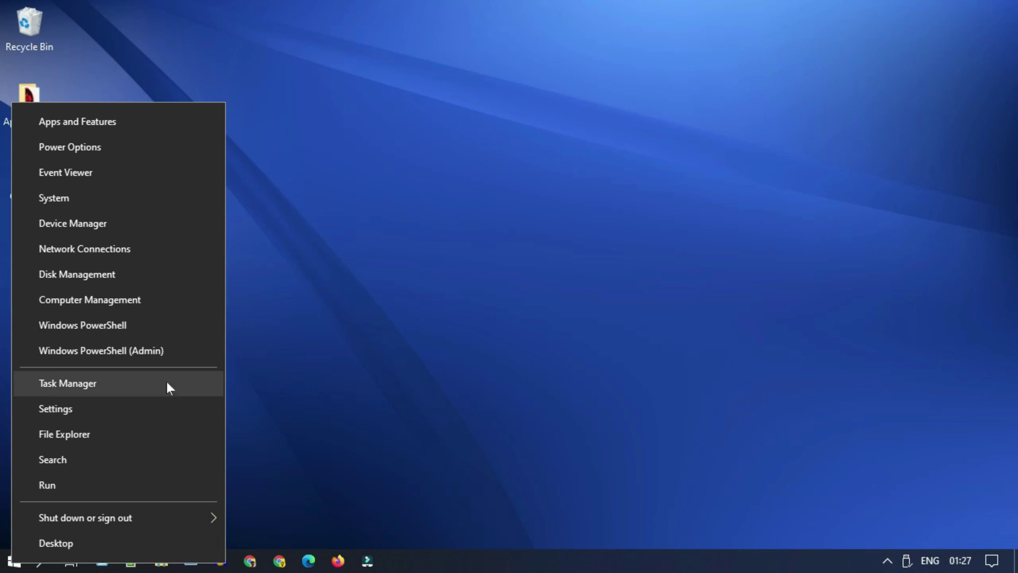
click(152, 359)
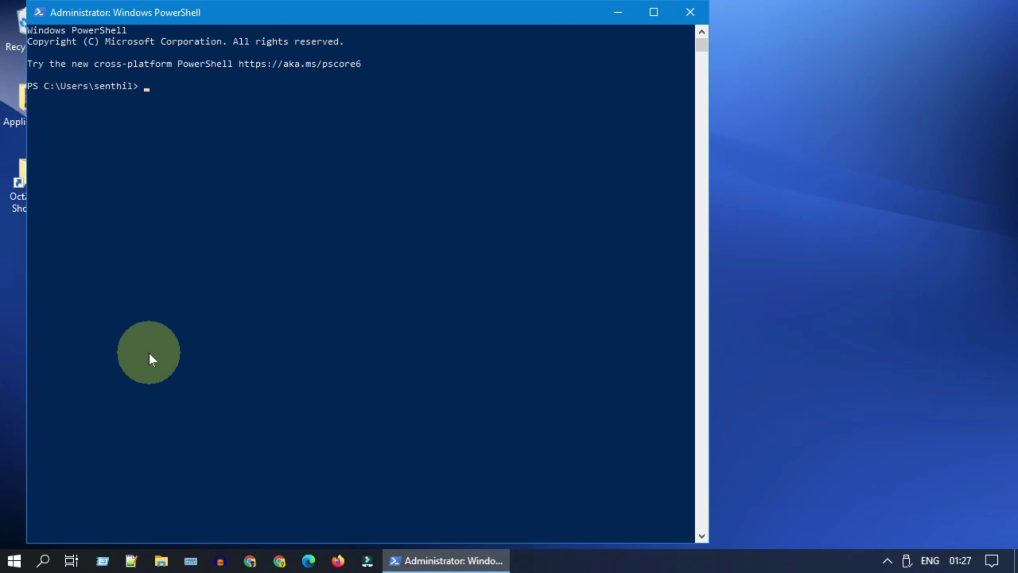
right_click(233, 185)
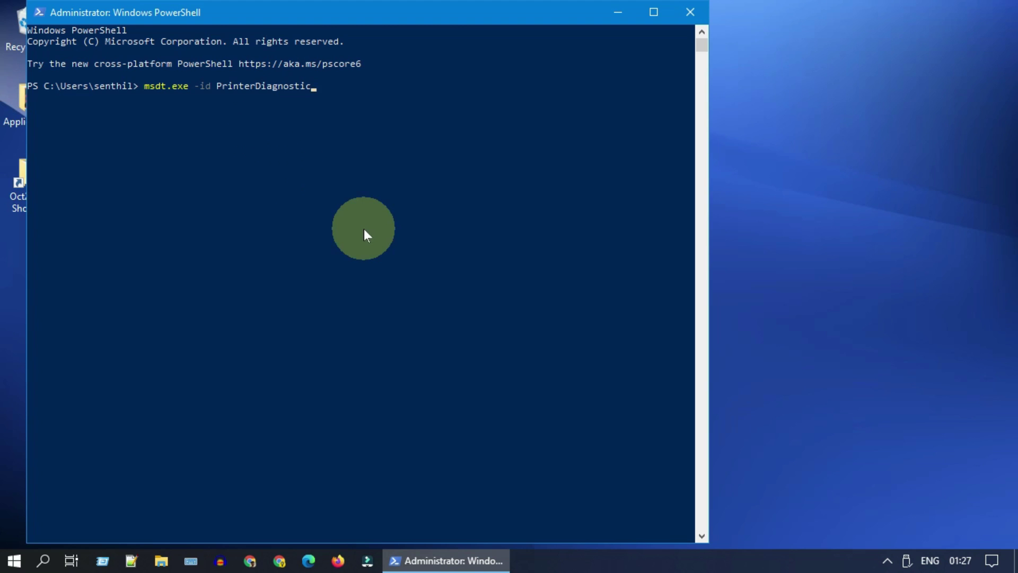
key(Return)
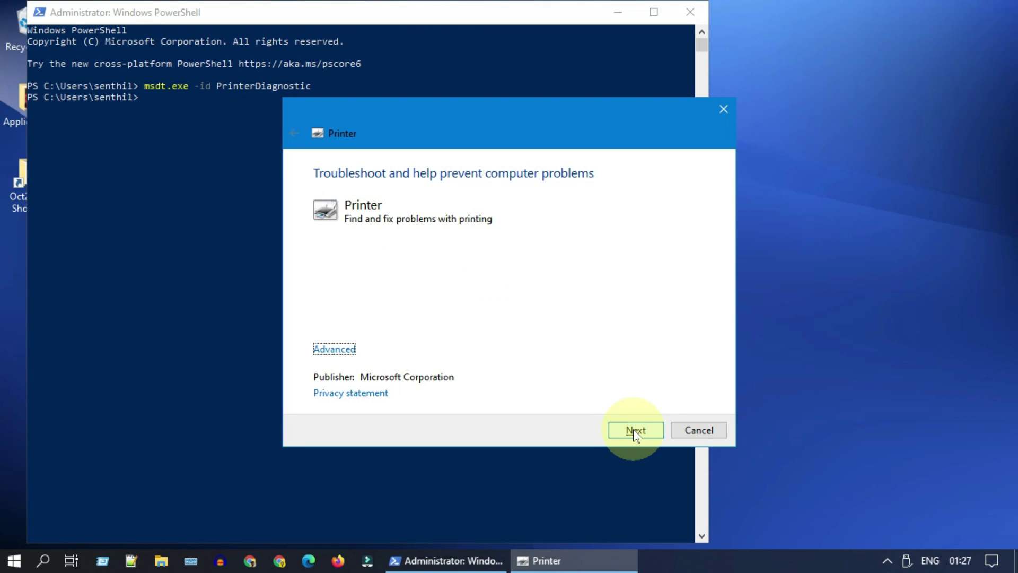
Start troubleshooting the EPSON L360 Series printer in the printer troubleshooter.
click(635, 432)
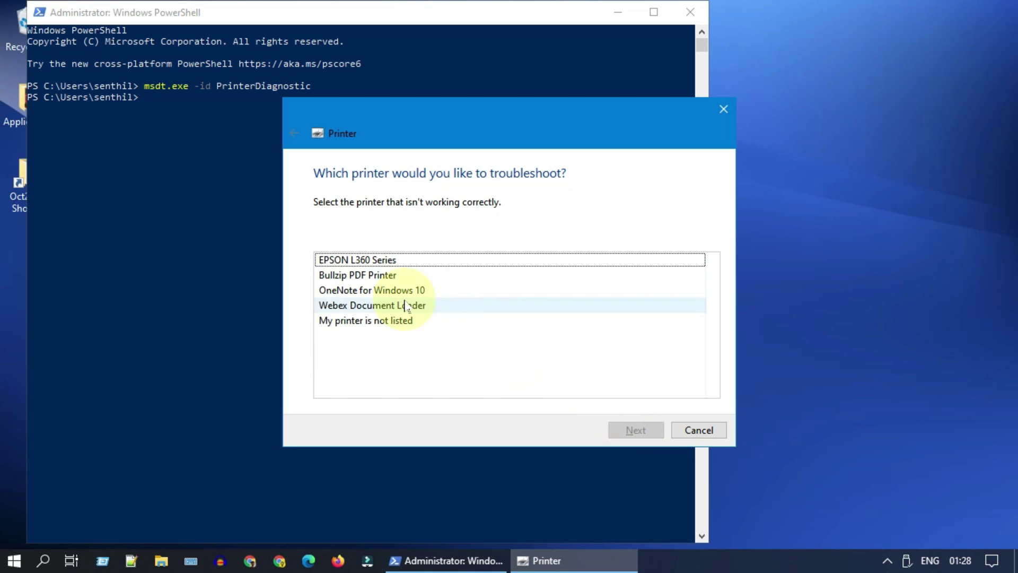
click(387, 261)
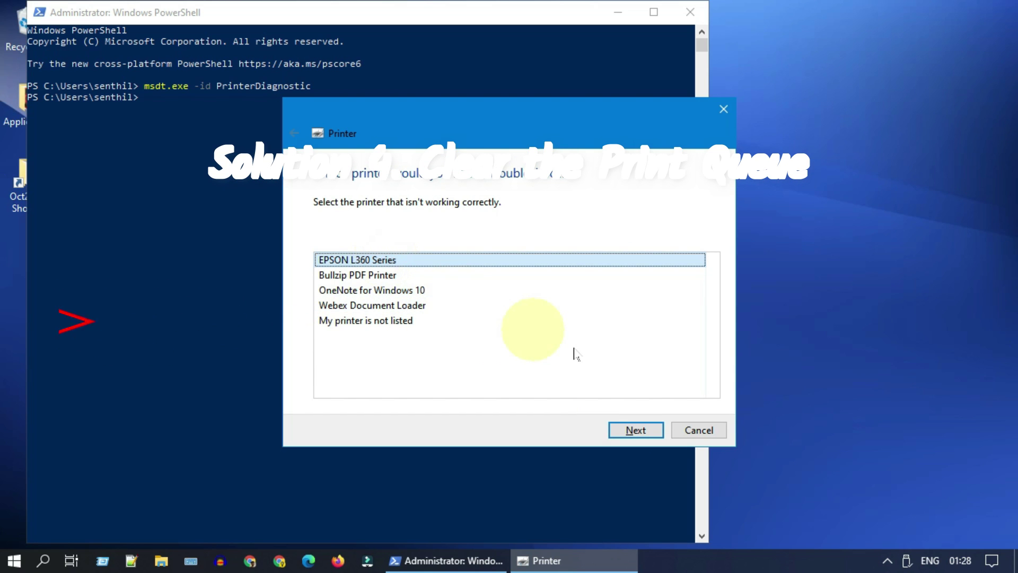
click(636, 430)
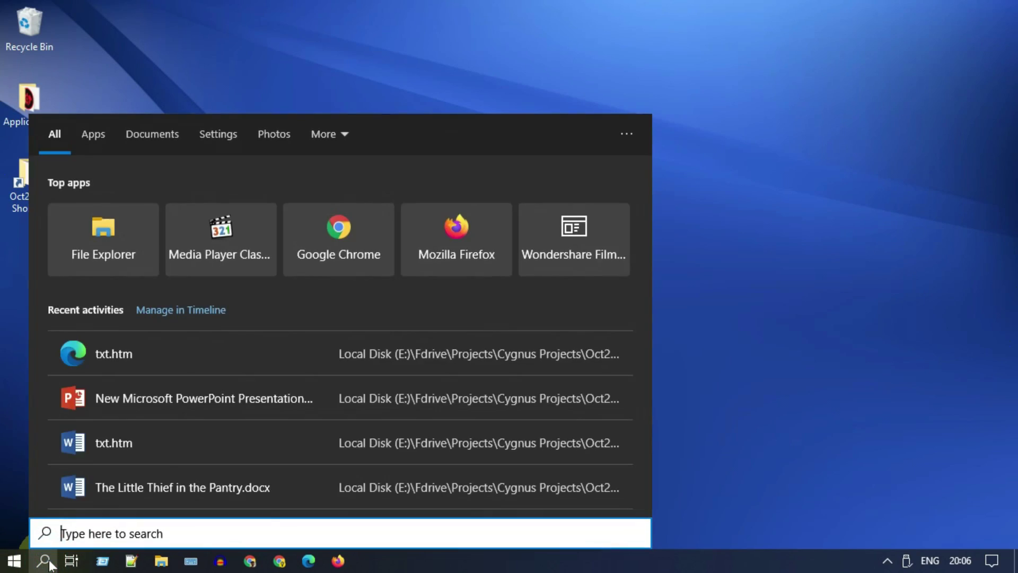
Open Control Panel, set its view to small icons, and go to Devices and Printers.
text(contro)
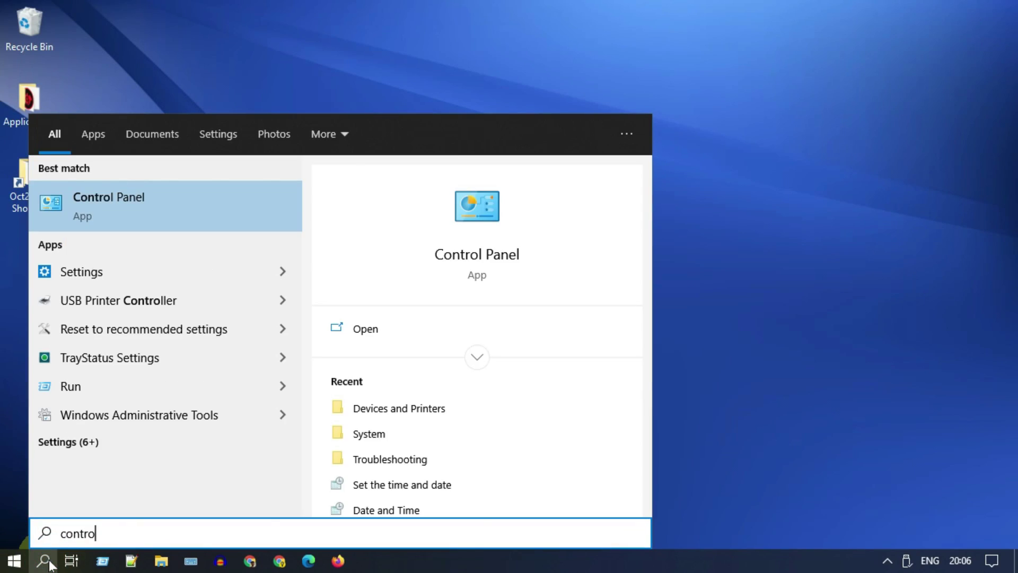
key(Return)
click(948, 95)
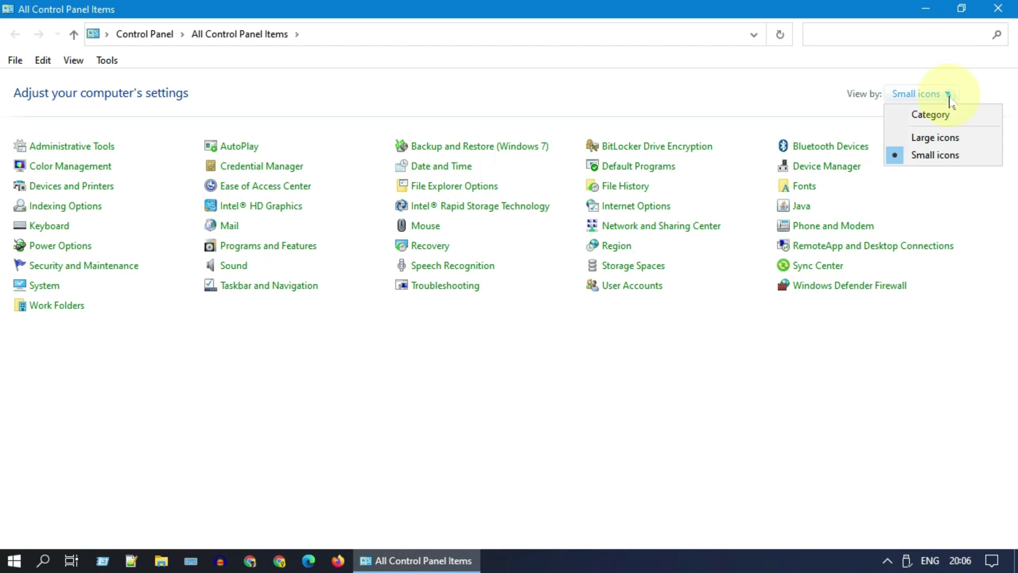
click(958, 155)
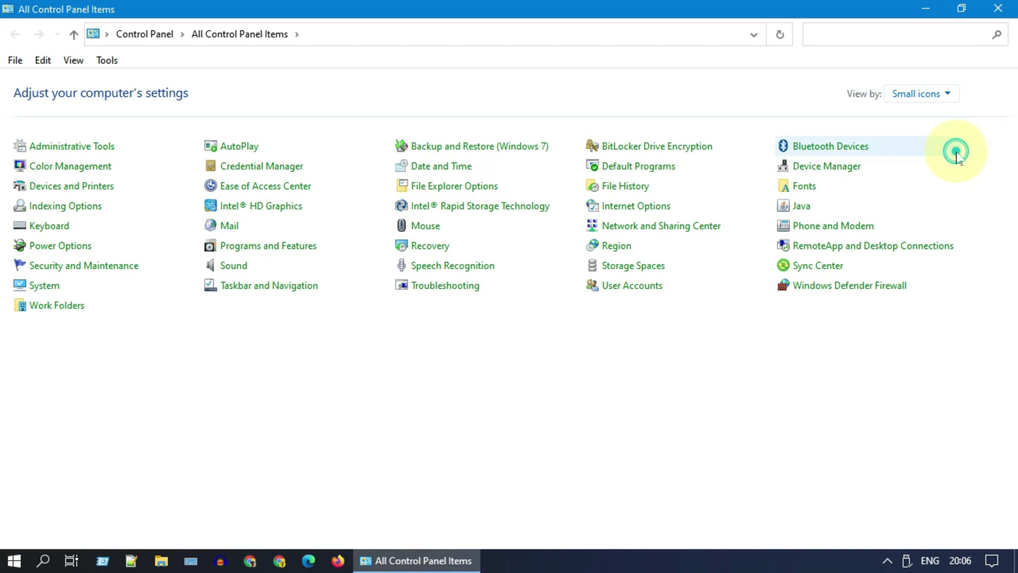
click(98, 192)
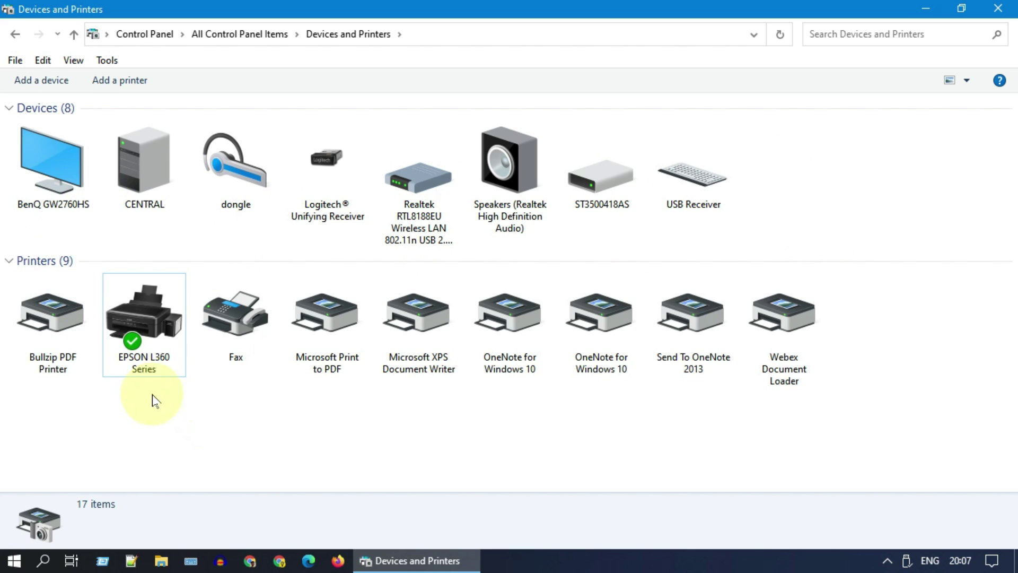
Open the EPSON L360 Series print queue and cancel all its documents.
mouse_move(164, 353)
right_click(168, 328)
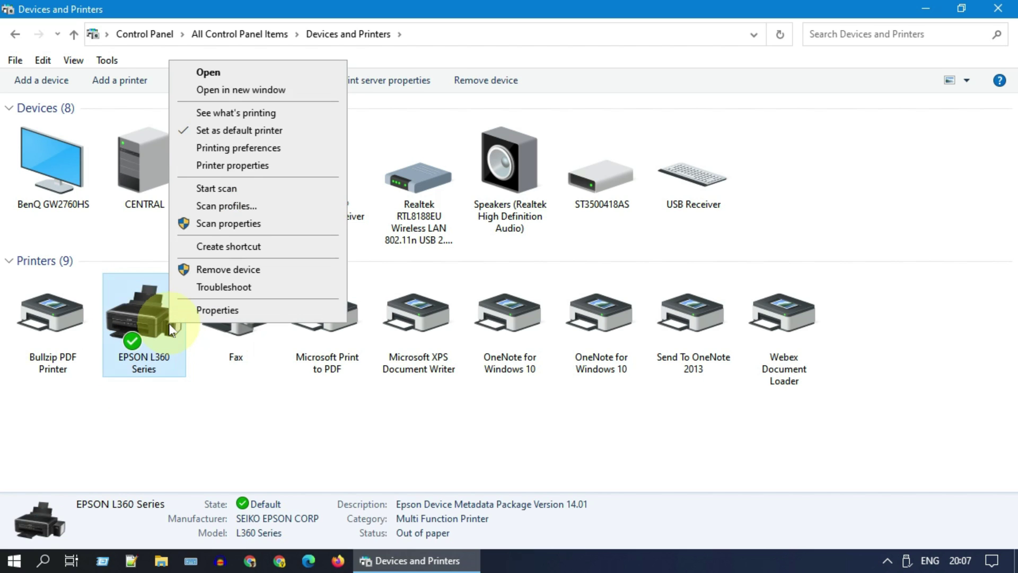
click(267, 114)
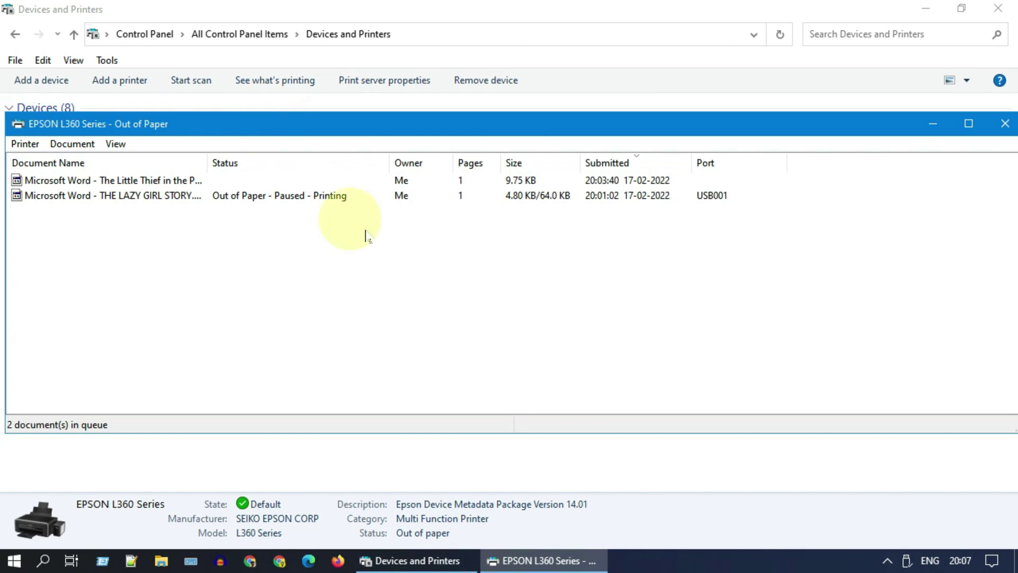
click(24, 143)
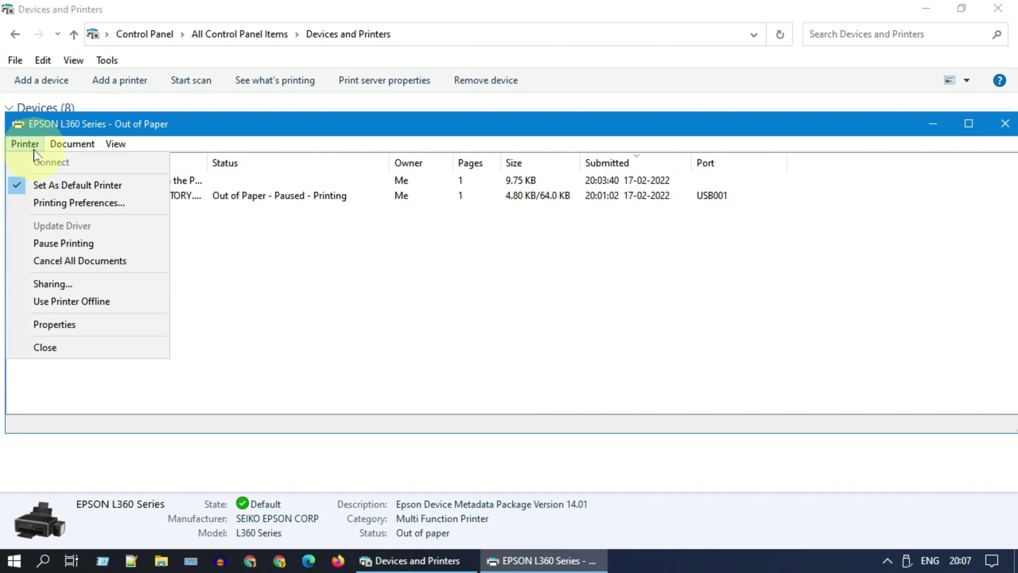
click(127, 262)
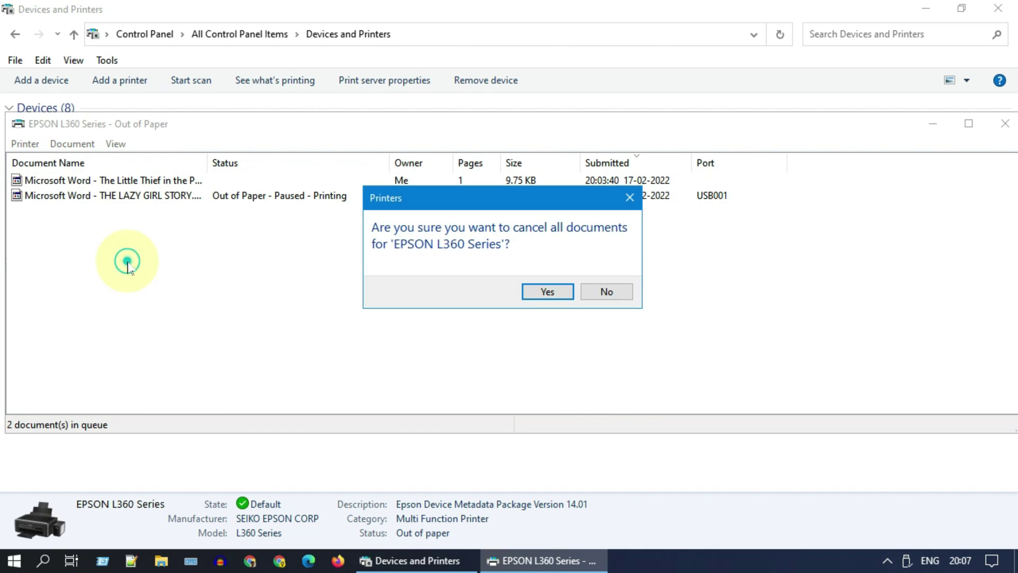
click(553, 295)
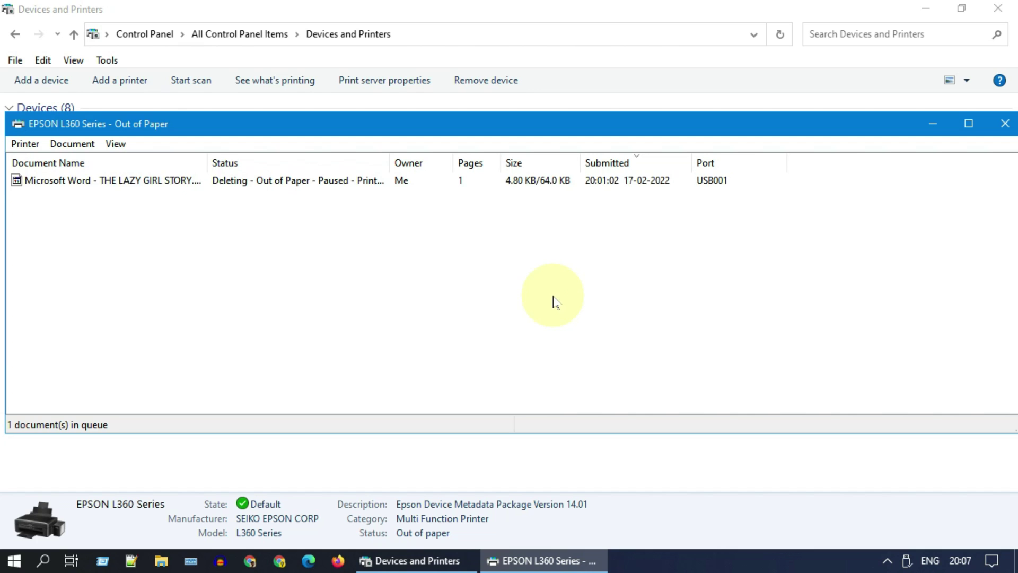
click(24, 143)
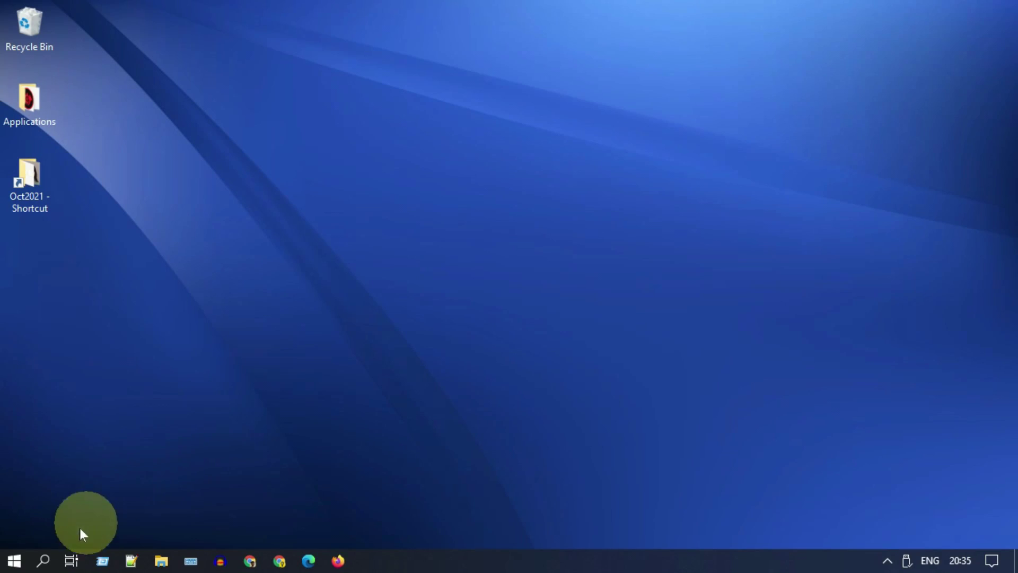
Open the Windows Services console and bring up the properties of the Print Spooler service.
click(49, 552)
text(services.msc)
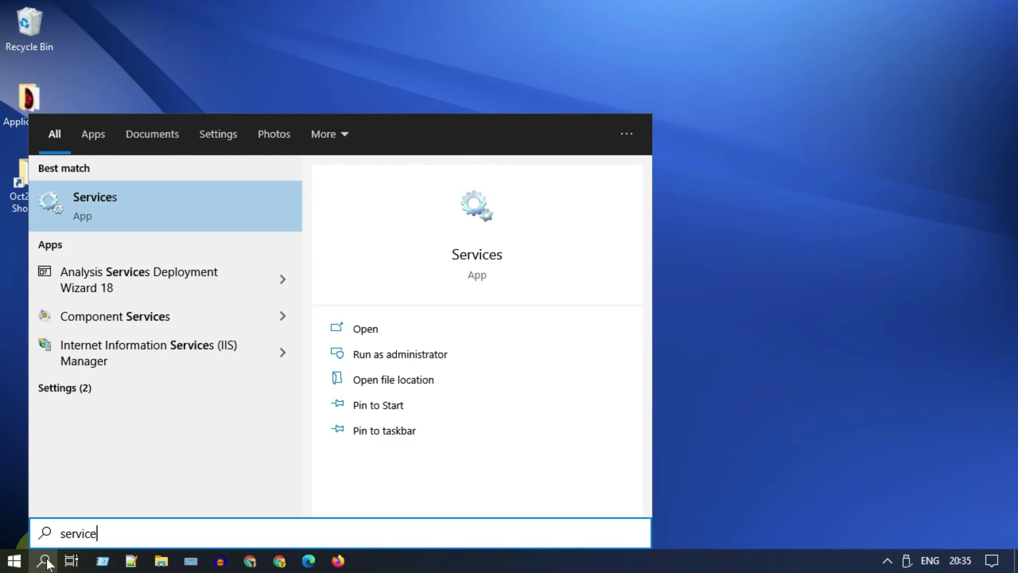
click(141, 209)
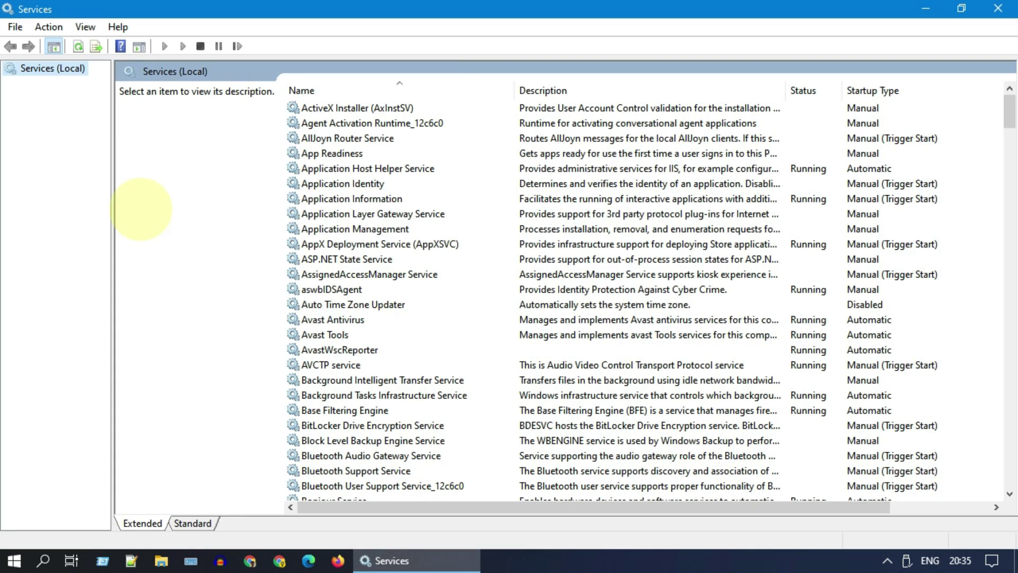
click(349, 219)
text(pr)
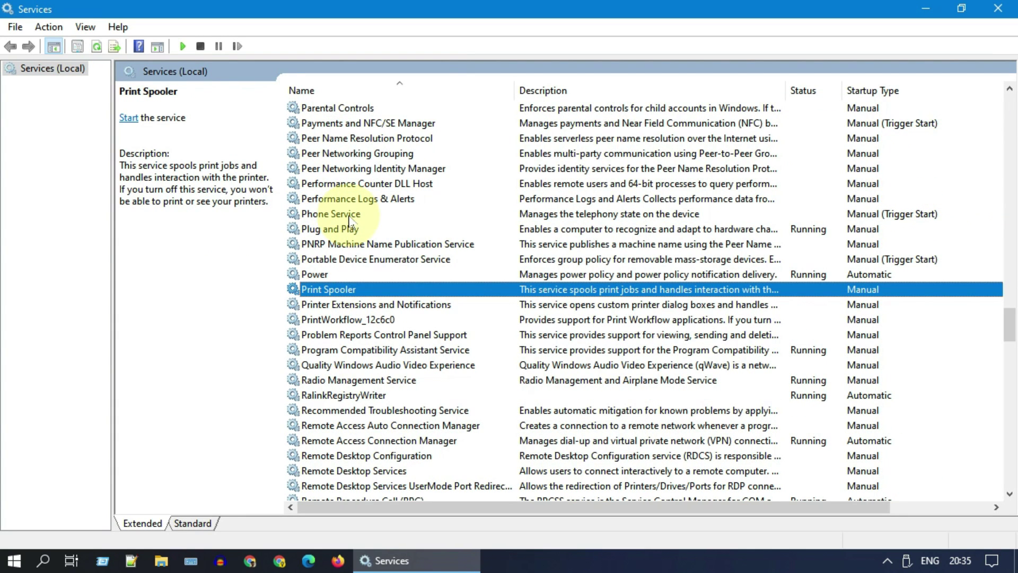
double_click(366, 289)
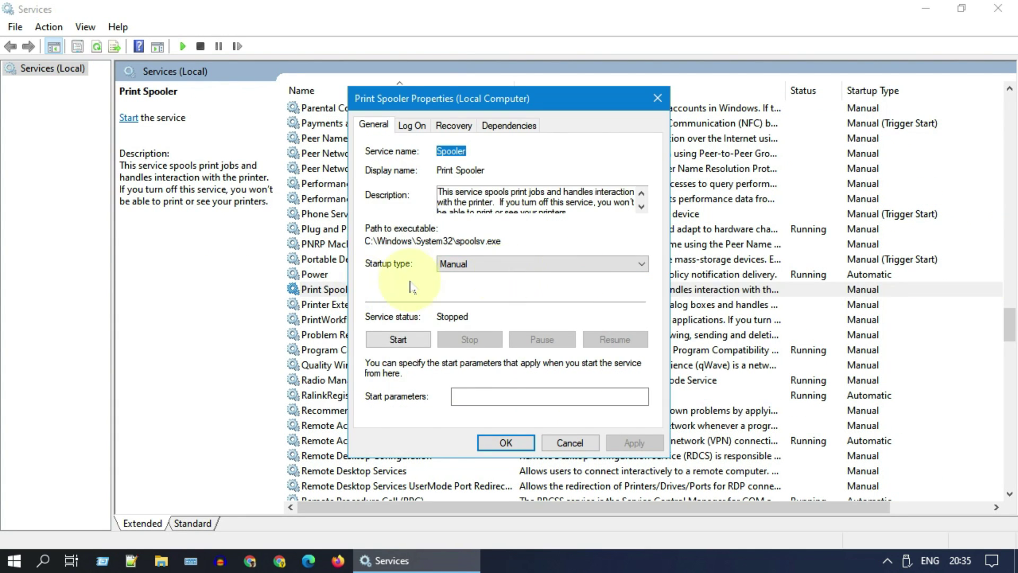
Set the Print Spooler startup type to Automatic, apply it, and start the service.
click(494, 265)
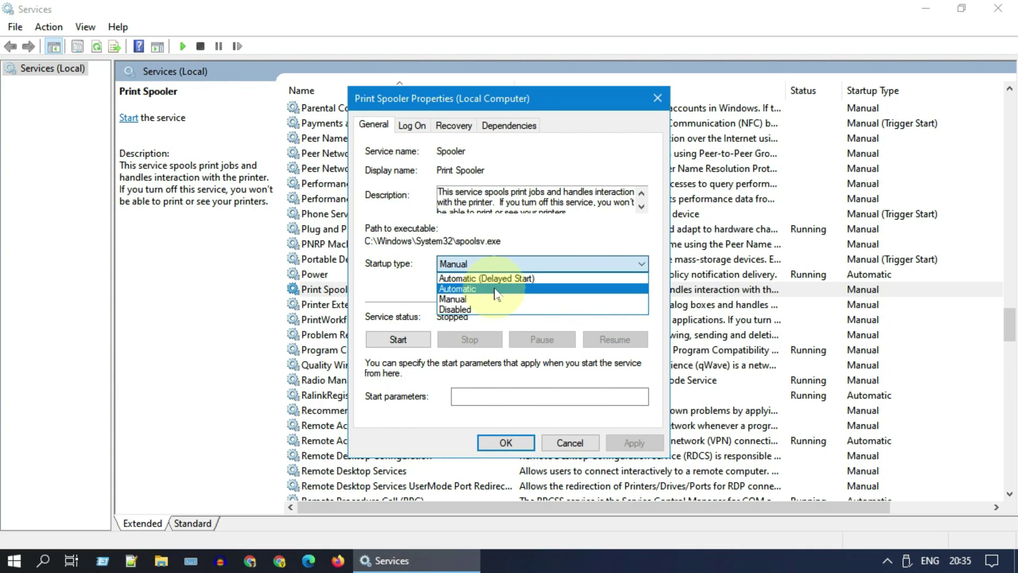
click(496, 290)
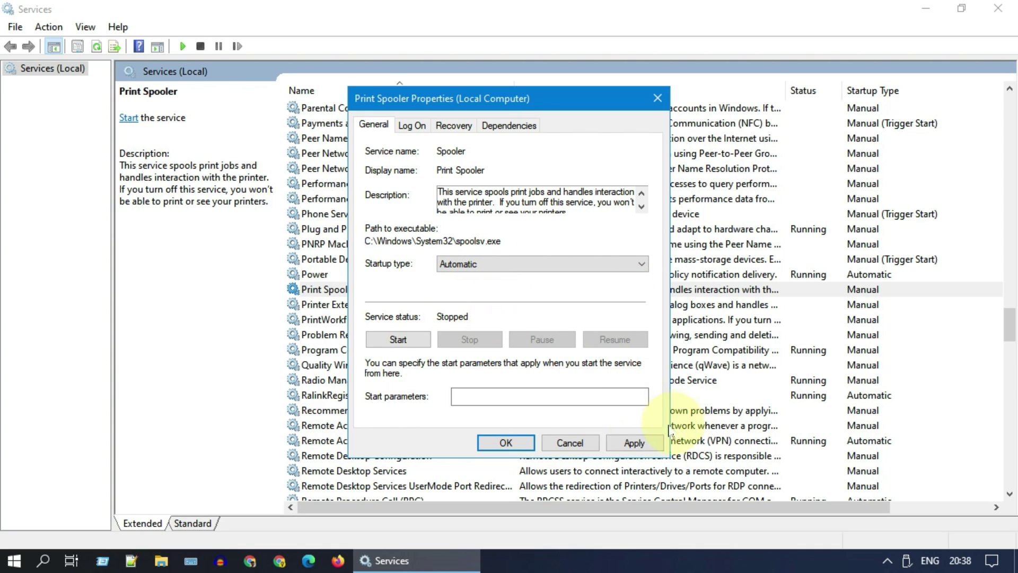
click(633, 443)
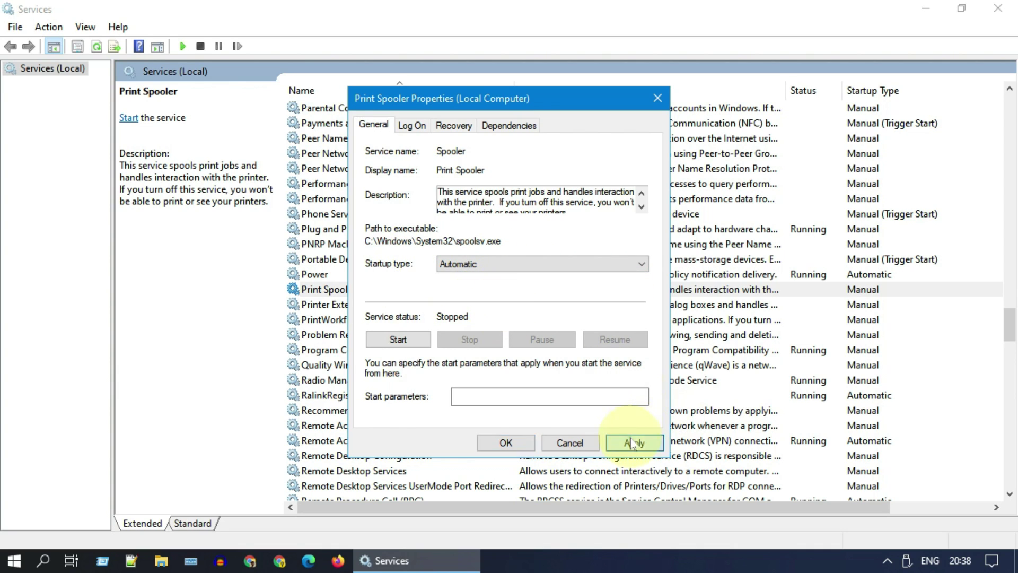
click(399, 340)
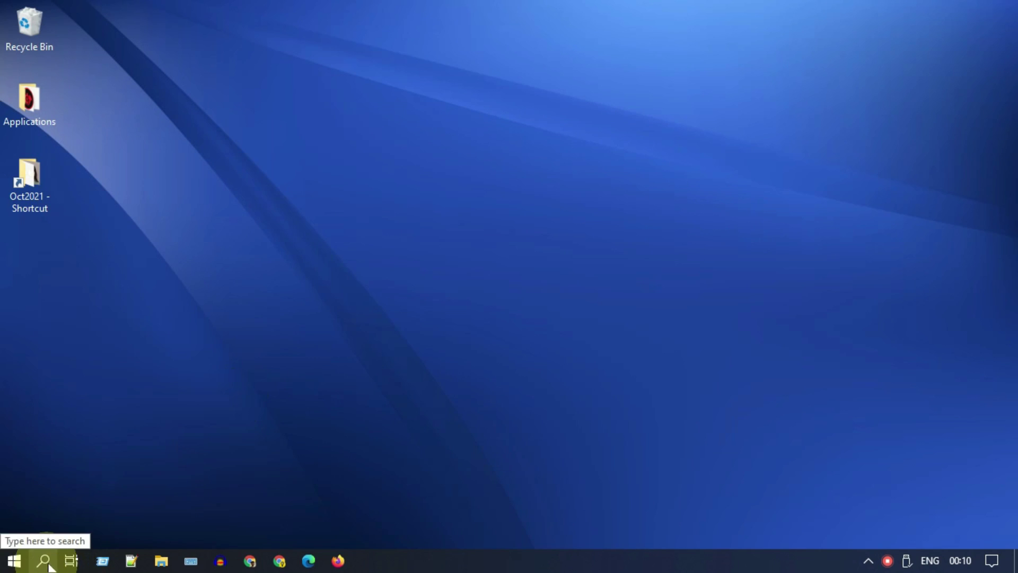
Open Devices and Printers from Control Panel.
click(43, 561)
text(control)
click(141, 203)
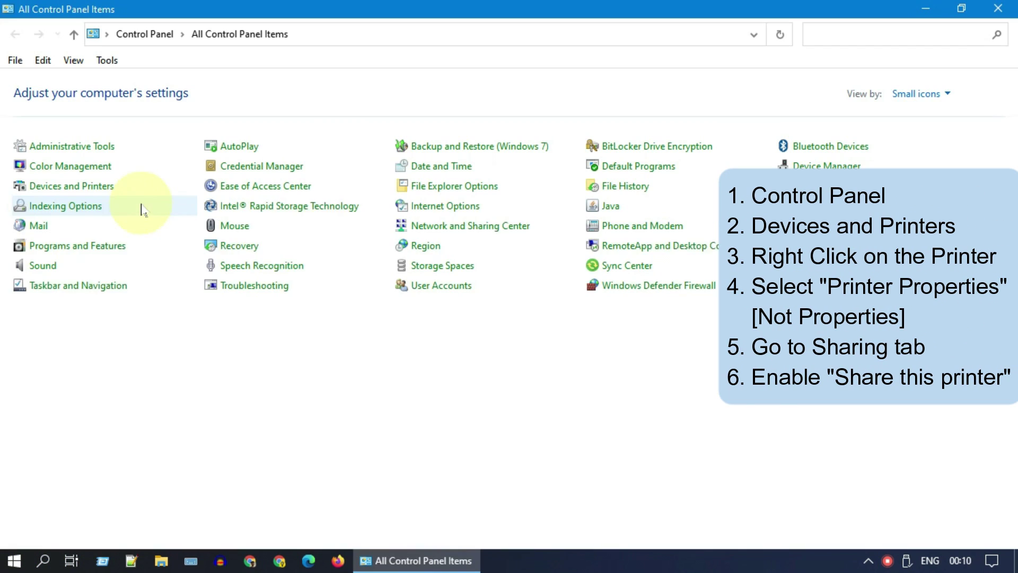
click(85, 186)
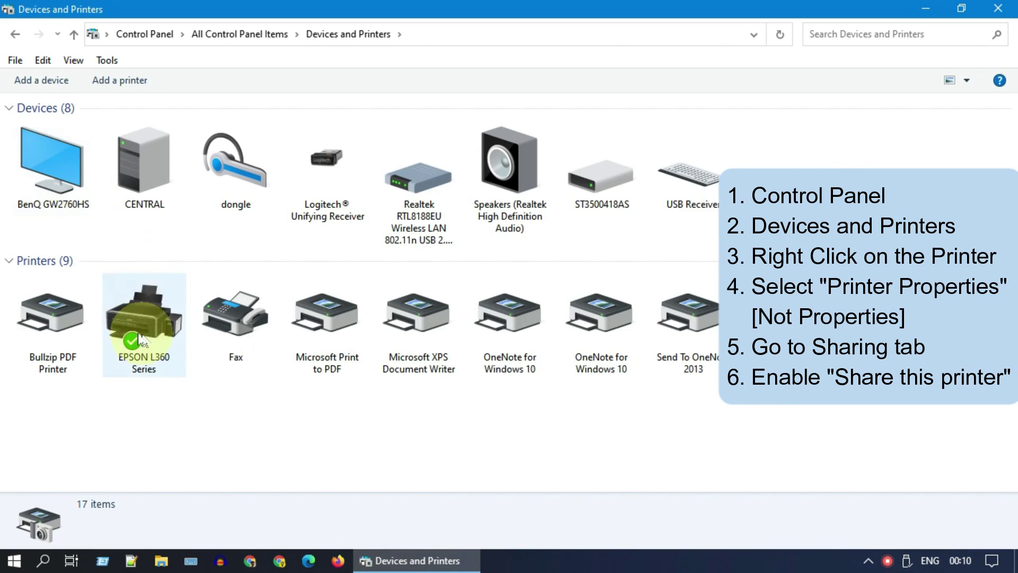
Enable sharing of the EPSON L360 Series printer in its printer properties and save the change.
right_click(144, 322)
click(247, 169)
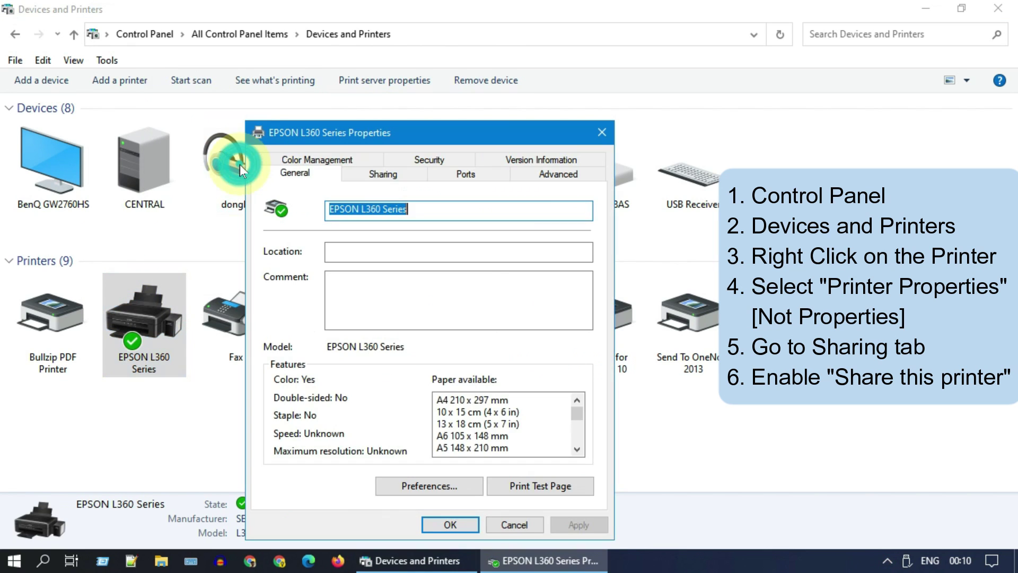
click(378, 174)
click(283, 289)
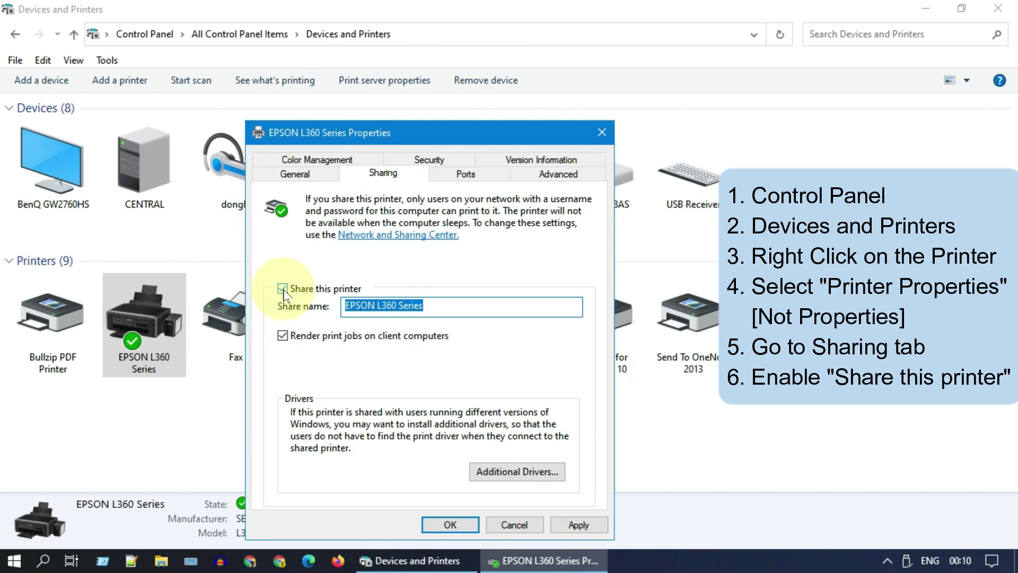
click(453, 524)
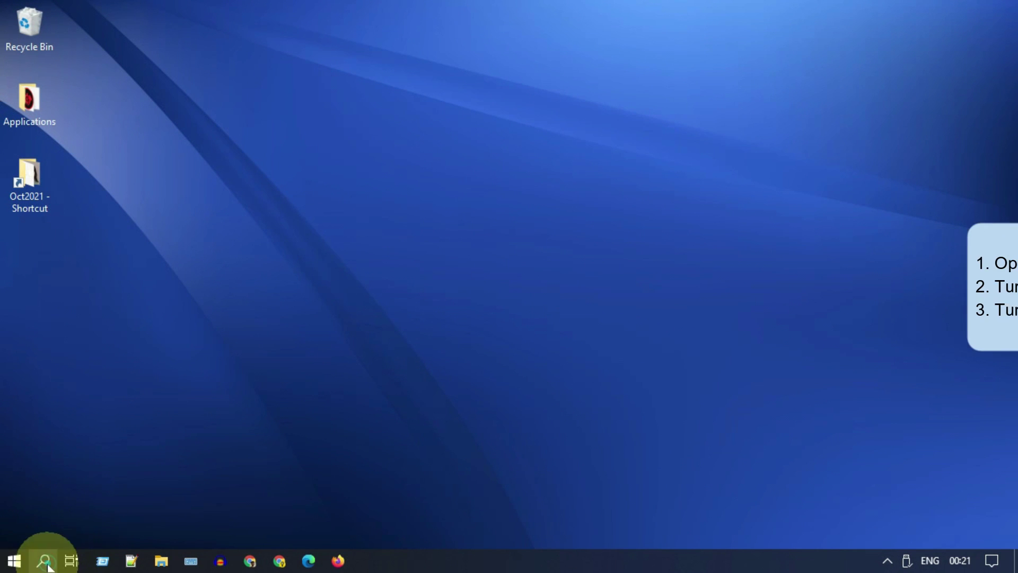
Turn on network discovery for the private profile in the advanced sharing settings and save the changes.
click(47, 563)
text(Advanced Sharing Settings)
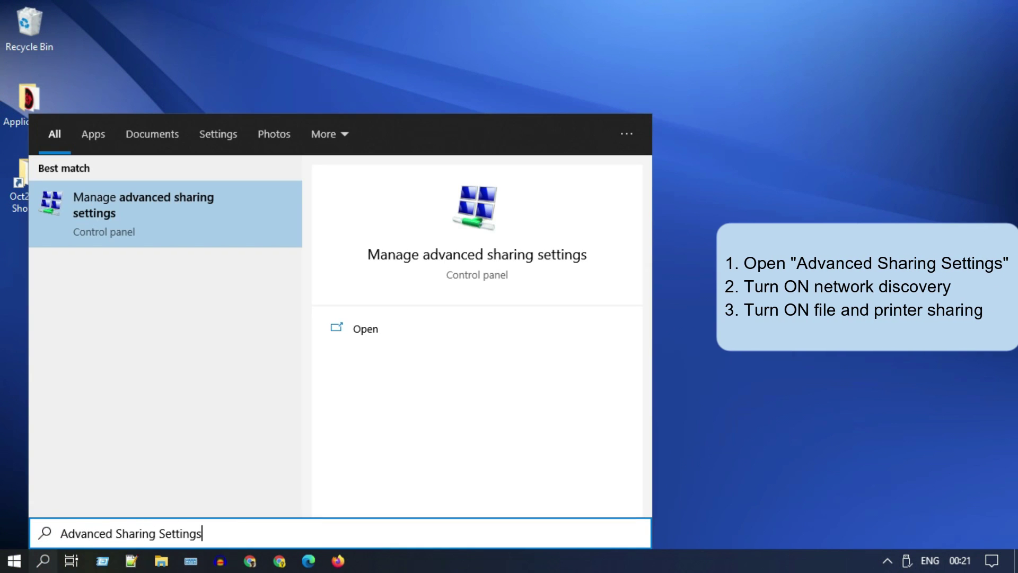
click(172, 216)
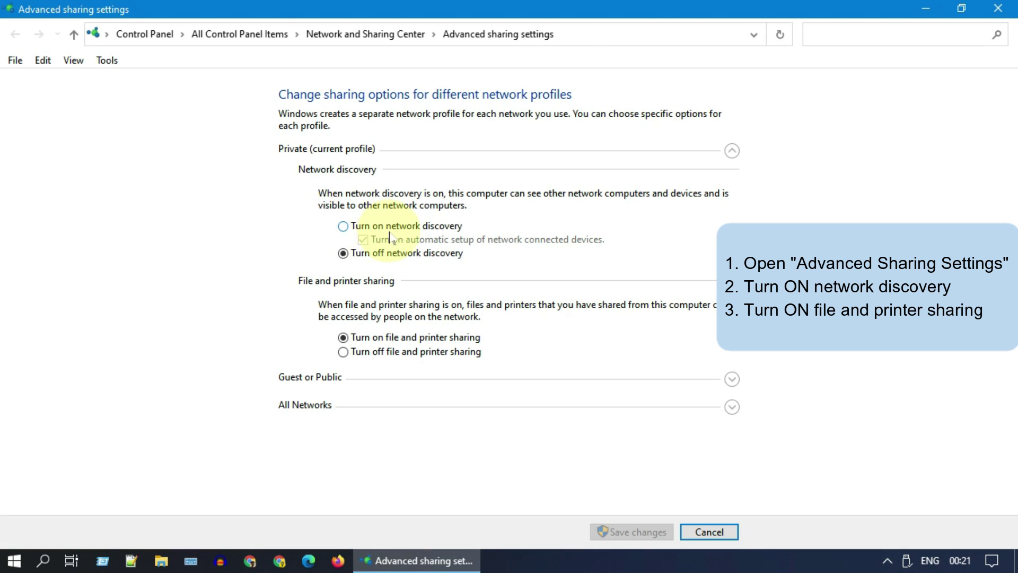
click(344, 226)
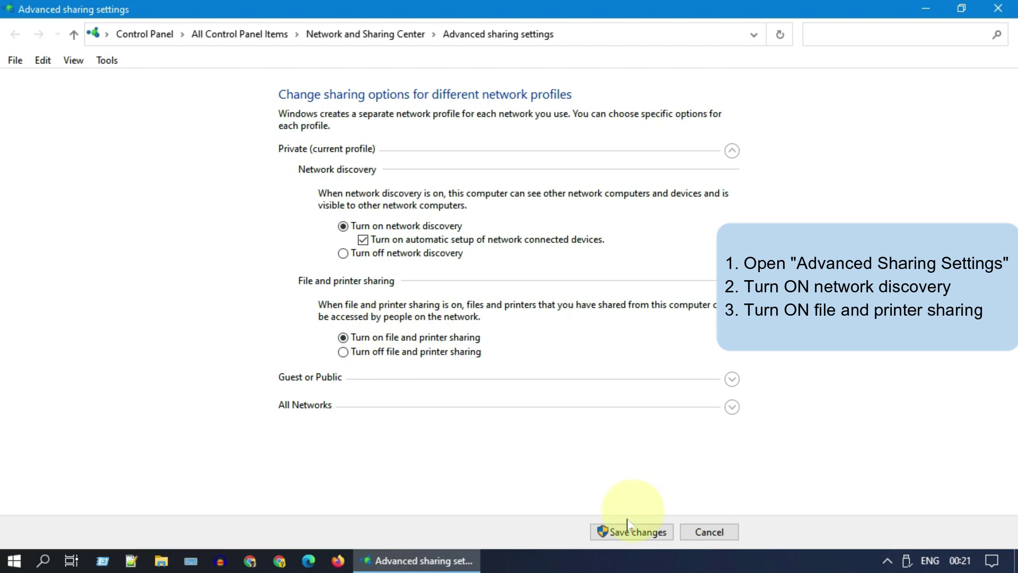
click(650, 533)
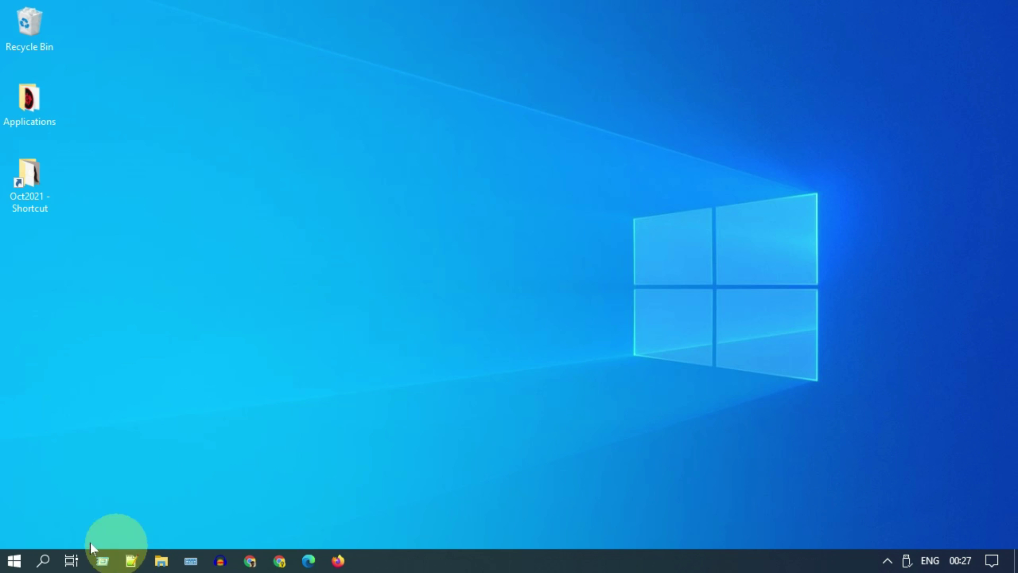
Open Manage advanced sharing settings, enable network discovery for the current private profile, and save the changes.
click(42, 561)
text(Advanced Sharing Settings)
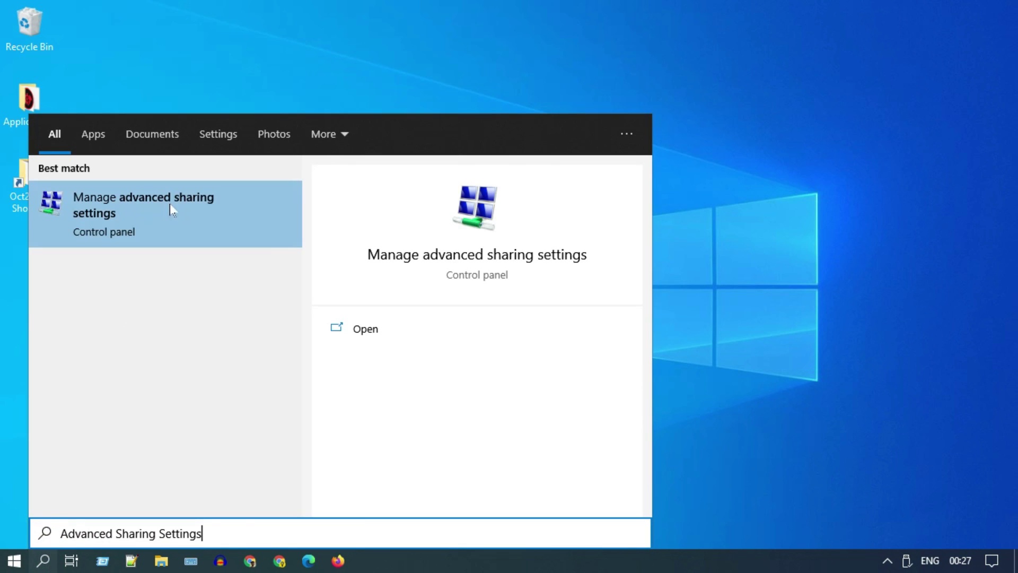
click(175, 201)
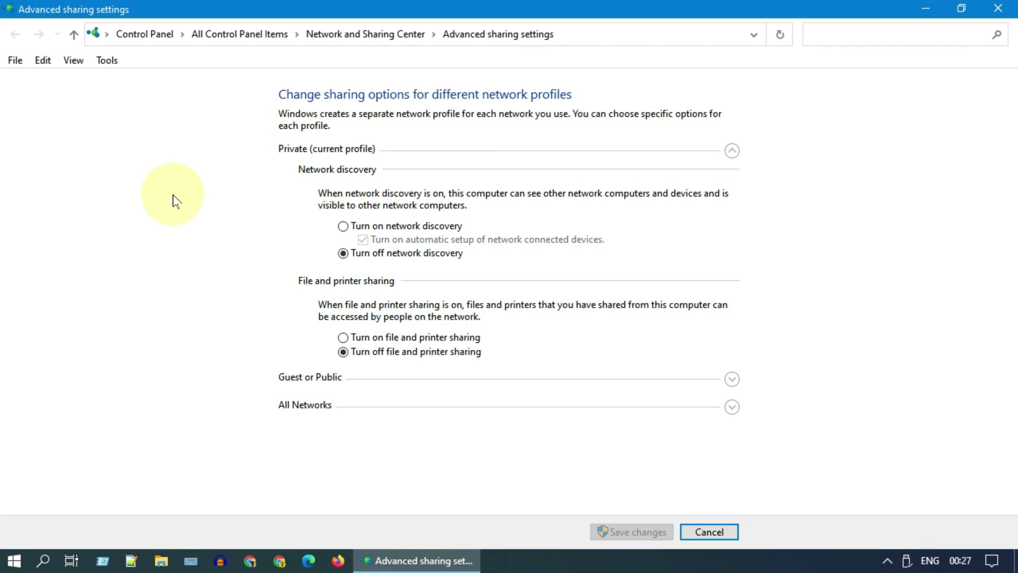
click(346, 229)
click(655, 532)
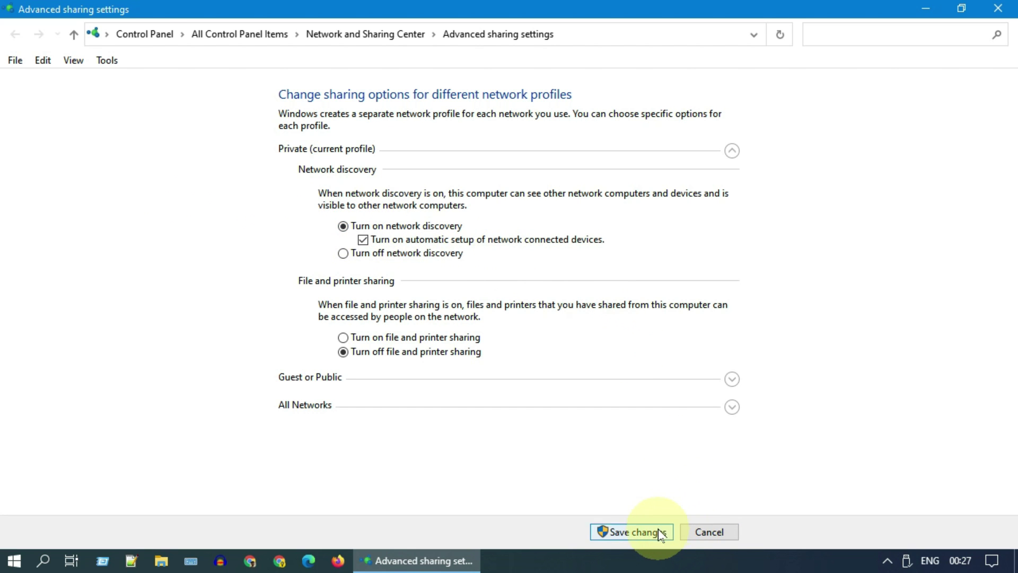
In the Printers & scanners settings, start adding a printer and choose "The printer that I want isn't listed".
click(43, 561)
text(ADD PRINTER)
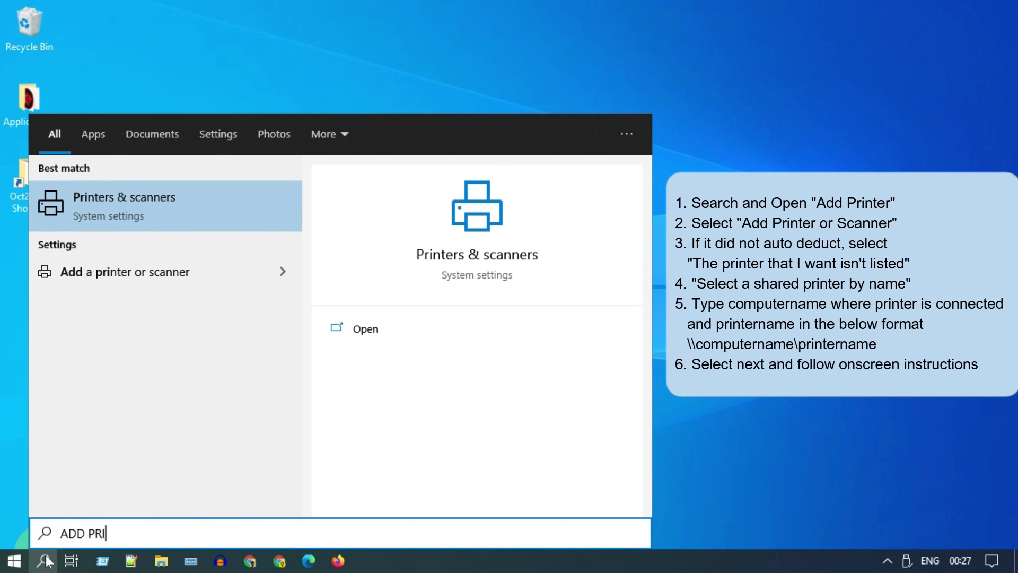
click(169, 208)
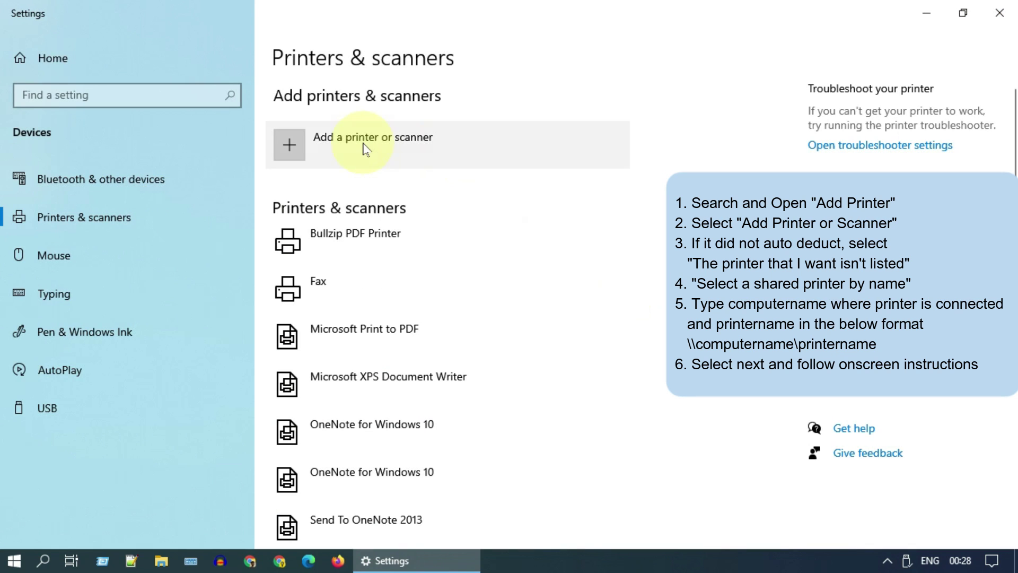
click(364, 147)
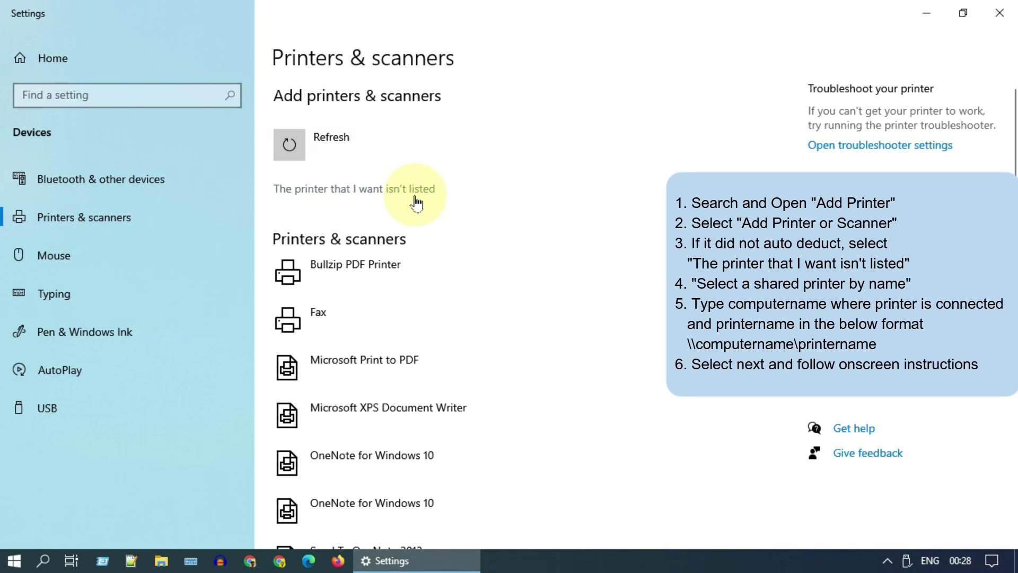
click(416, 198)
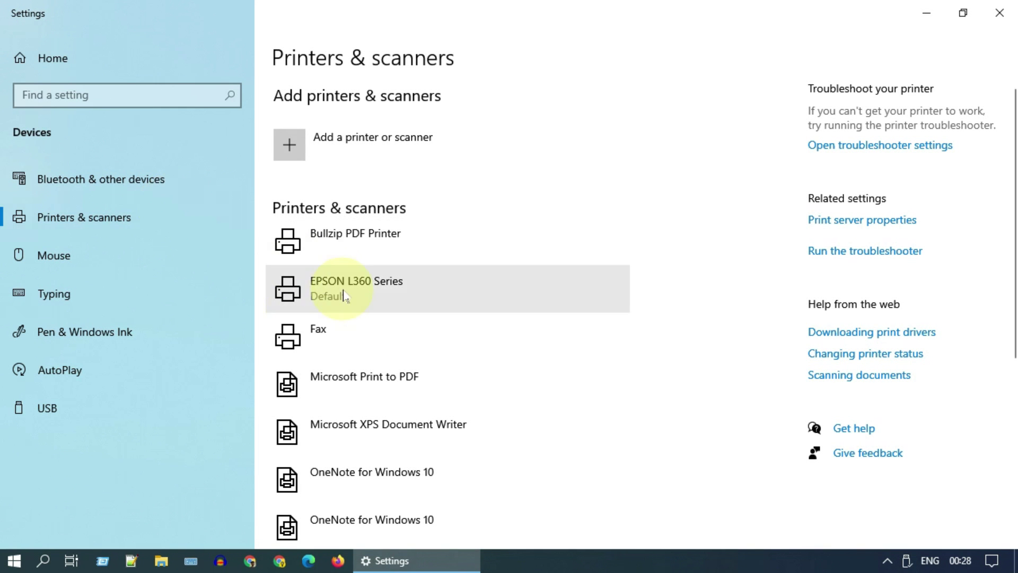
Remove the EPSON L360 Series printer from the installed printers and confirm the removal.
click(344, 295)
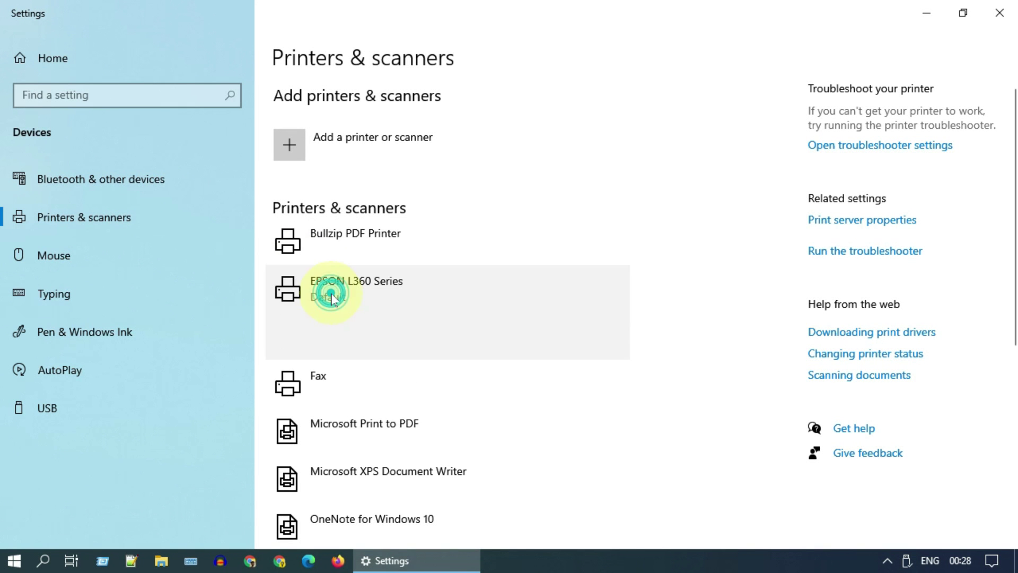
click(596, 350)
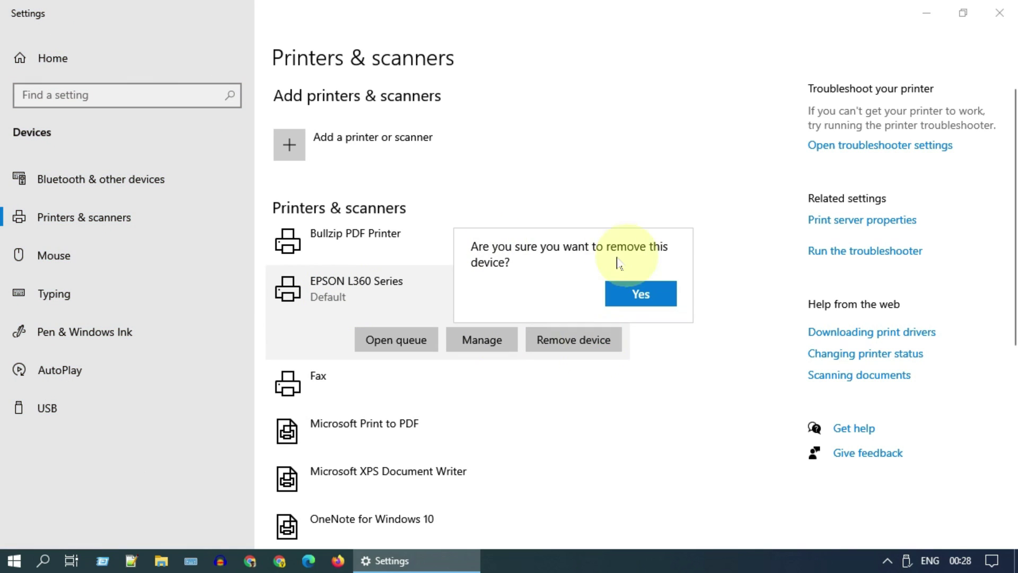
click(636, 293)
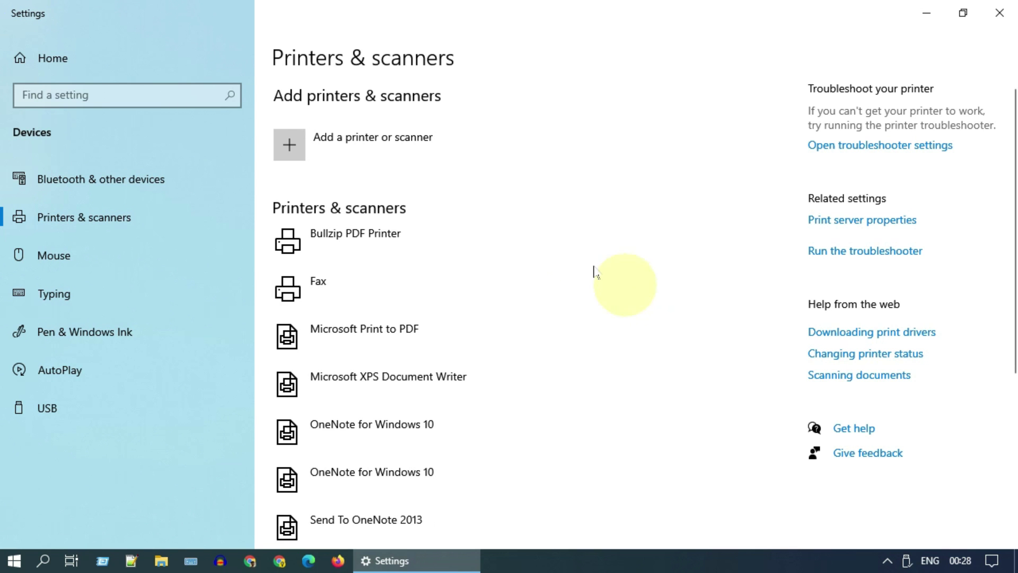
Start adding a printer or scanner by scanning for available devices.
click(363, 147)
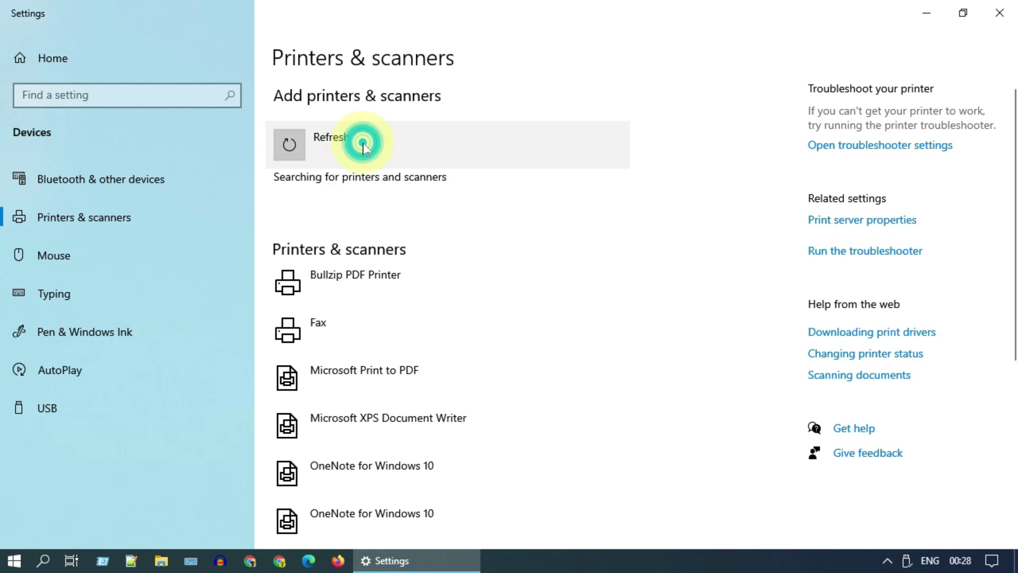